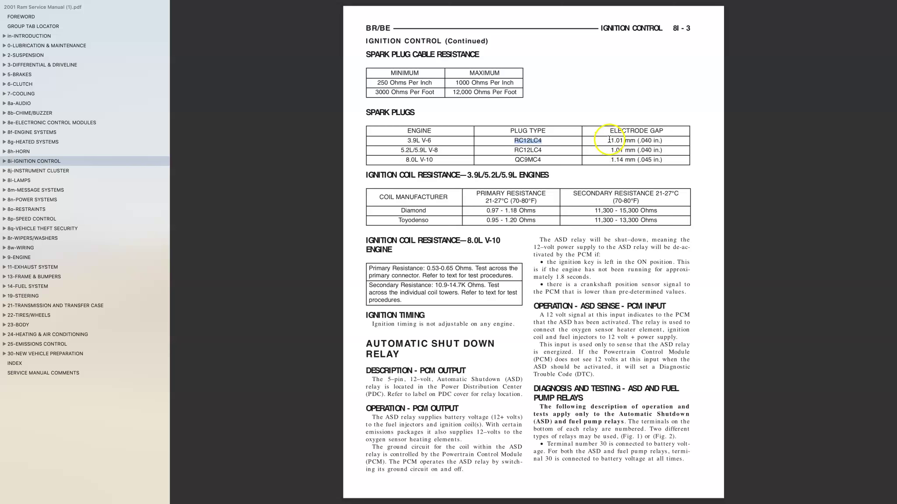
Highlight the 3.9L V-6 electrode gap of 1.01 mm (.040 in.) in the spark plugs table.
left_click_drag(608, 141, 663, 143)
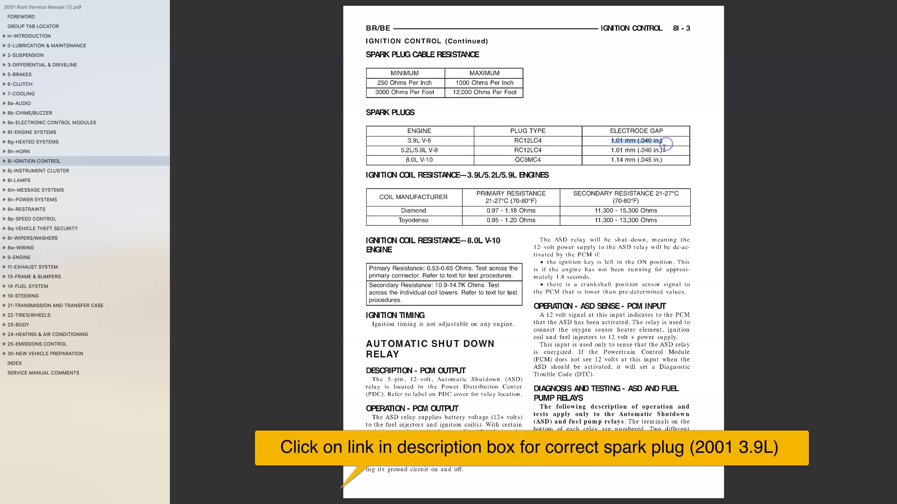